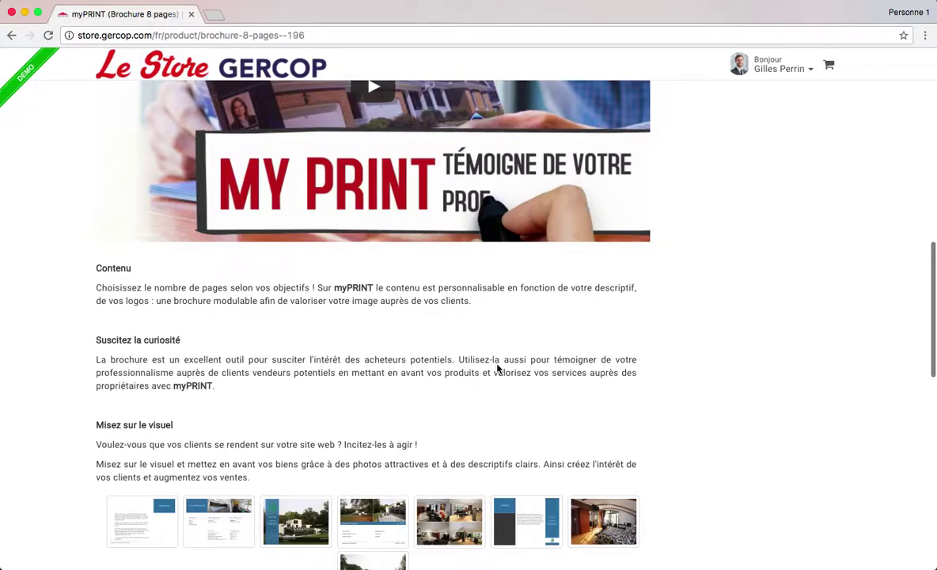
pyautogui.scroll(-4, 497, 368)
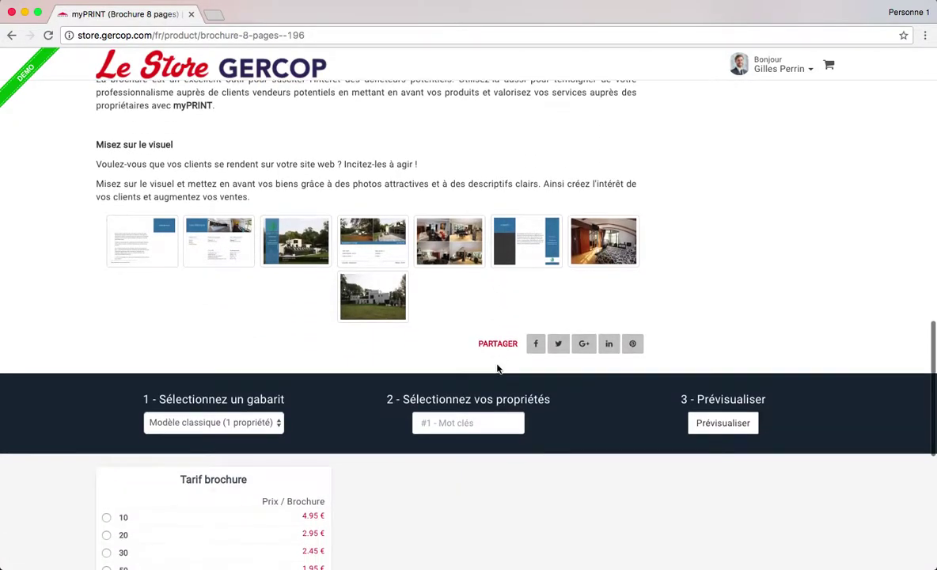
pyautogui.scroll(8, 497, 368)
pyautogui.scroll(4, 498, 370)
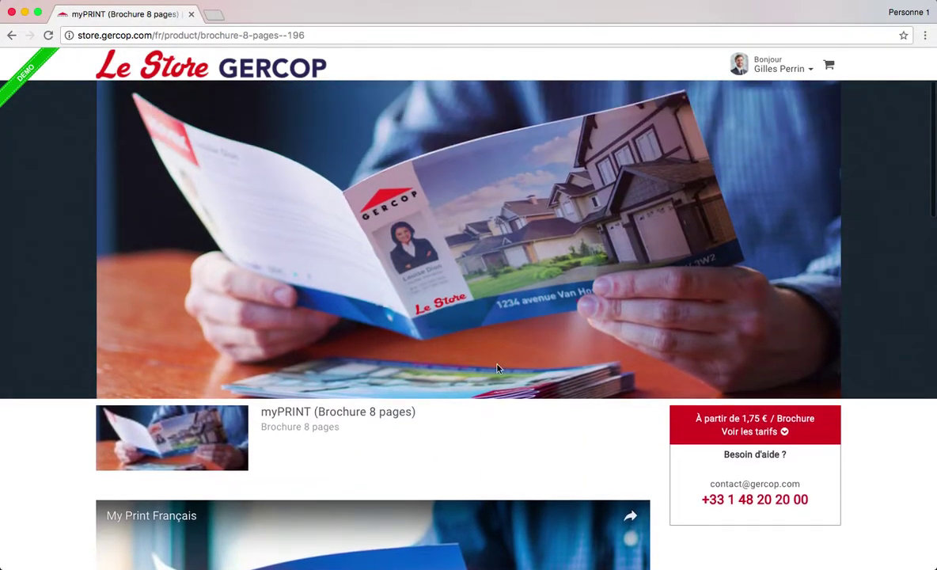
# Open the account settings (Réglages) and save the Perso and Entreprise information
pyautogui.click(788, 72)
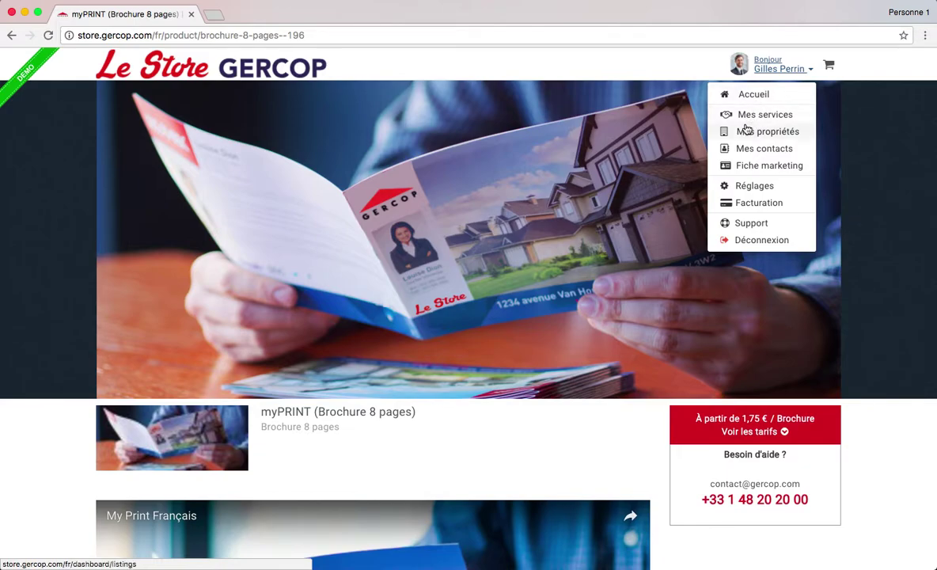
pyautogui.click(743, 187)
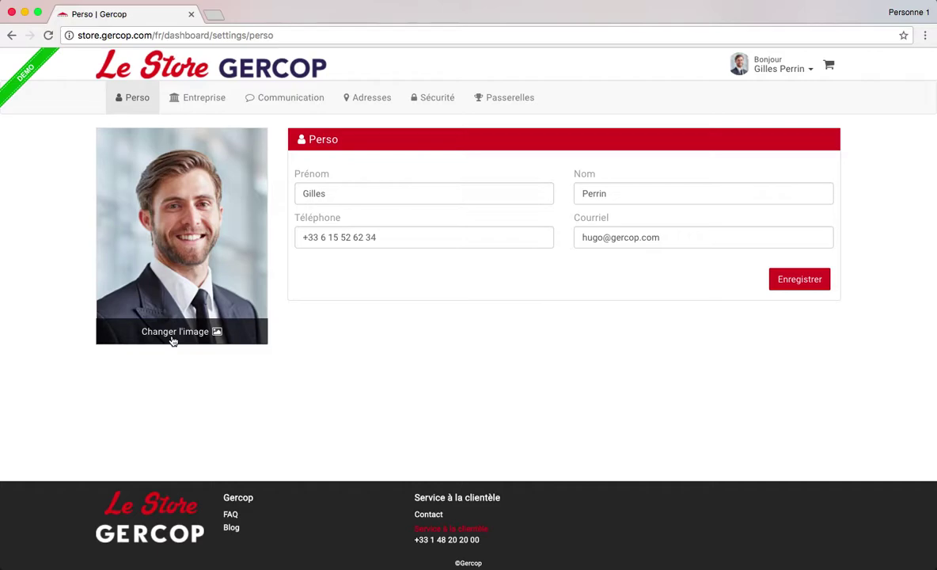
pyautogui.click(784, 282)
pyautogui.click(194, 98)
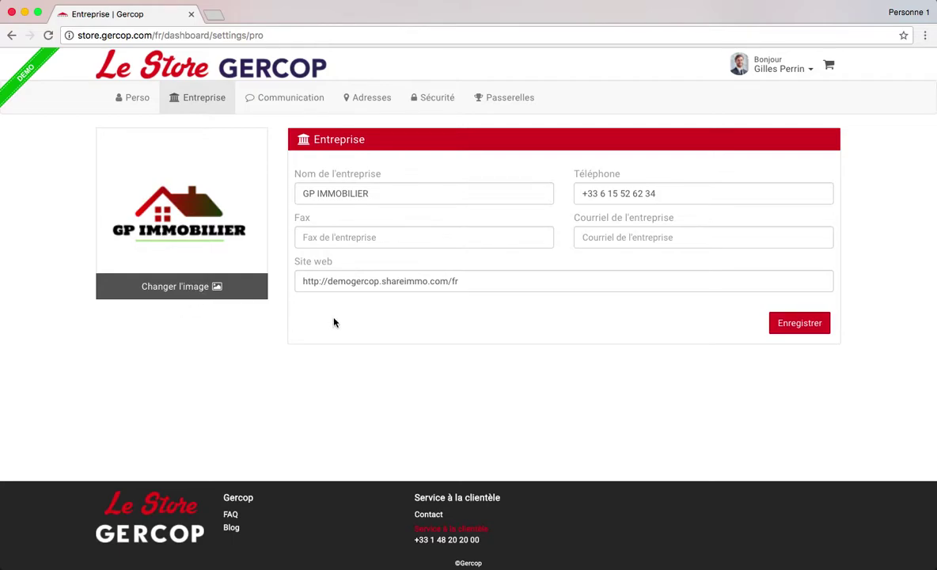
pyautogui.click(800, 324)
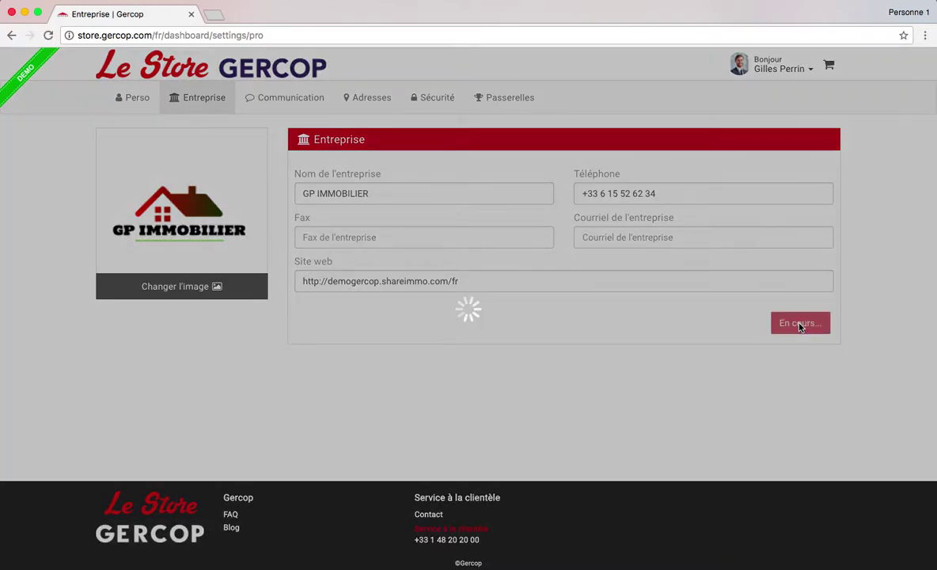
# In the Communication settings, keep the display of phone numbers set to Oui
pyautogui.click(283, 100)
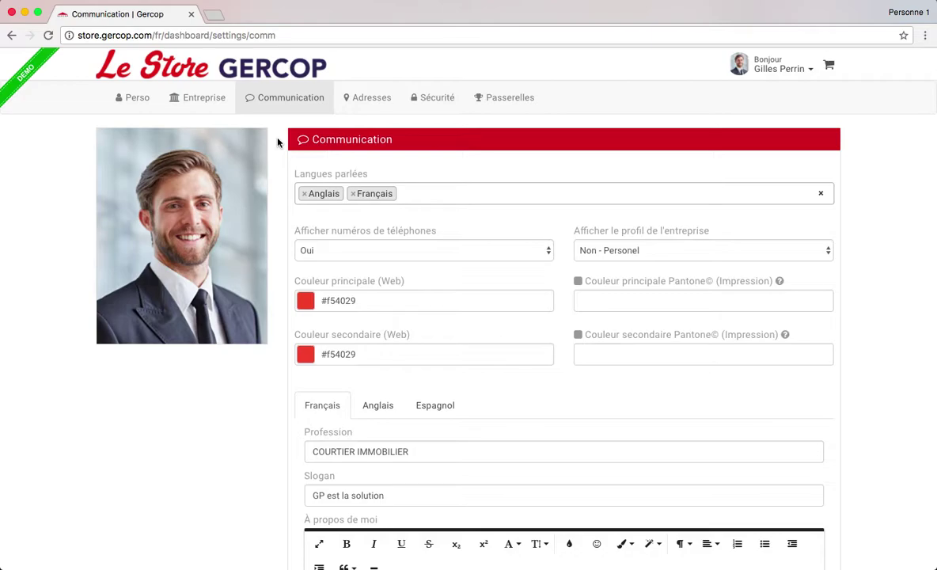
pyautogui.scroll(-1, 278, 143)
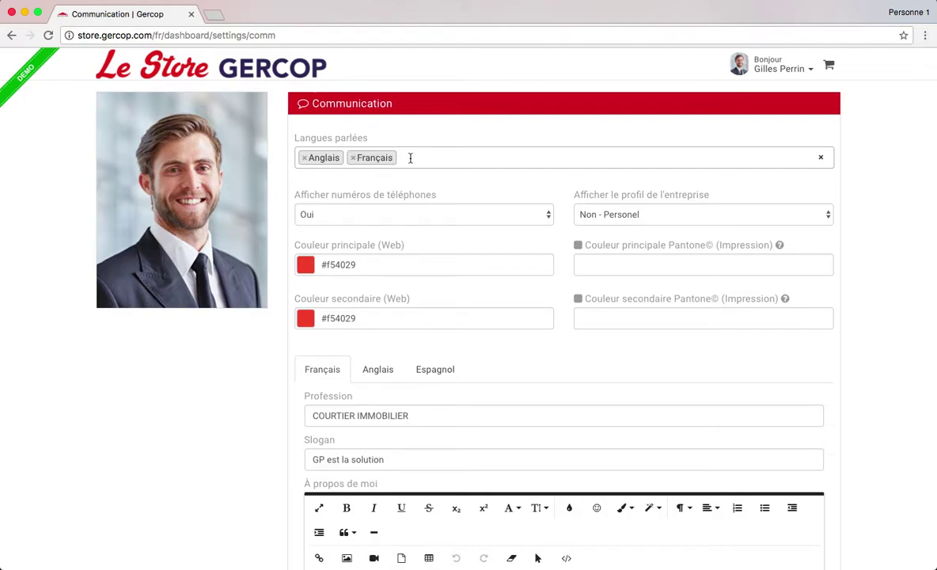
pyautogui.scroll(-1, 427, 158)
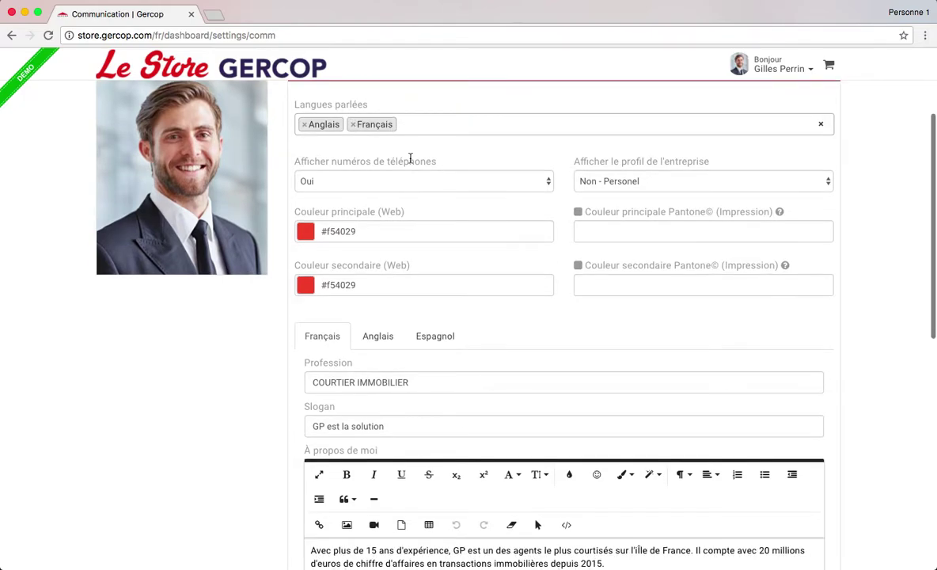
pyautogui.click(514, 182)
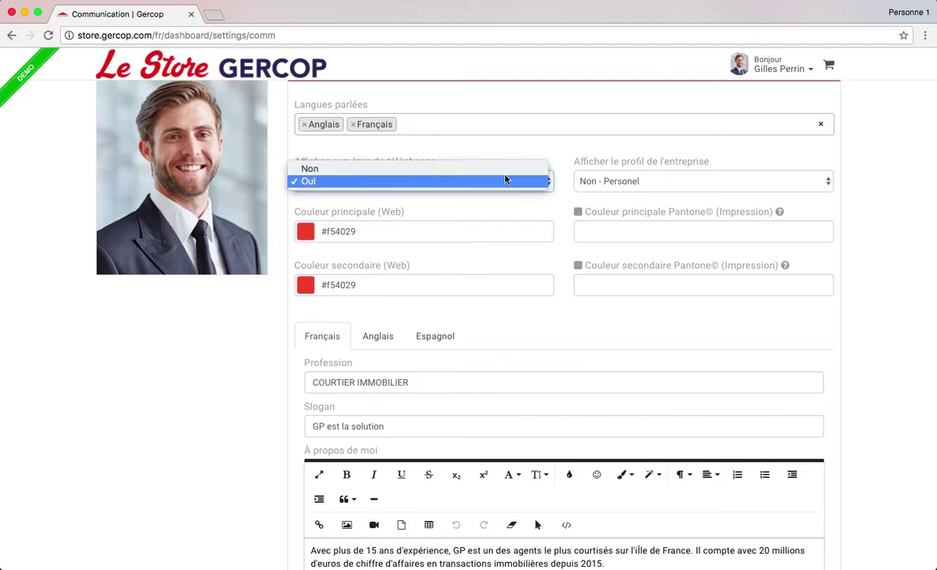
pyautogui.click(504, 180)
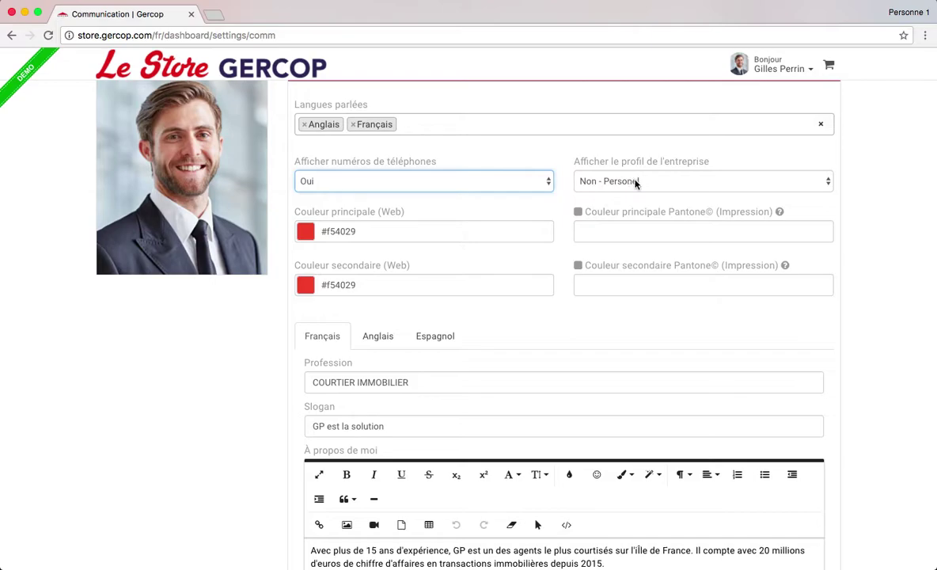
# Set the company profile display to Oui - Entreprise, save the communication settings and reload the page
pyautogui.click(712, 185)
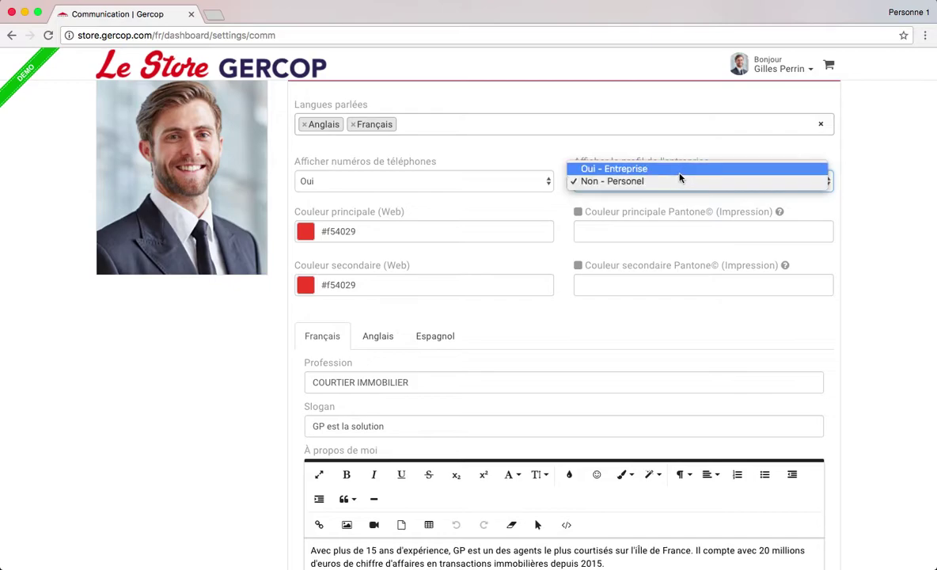
pyautogui.click(634, 169)
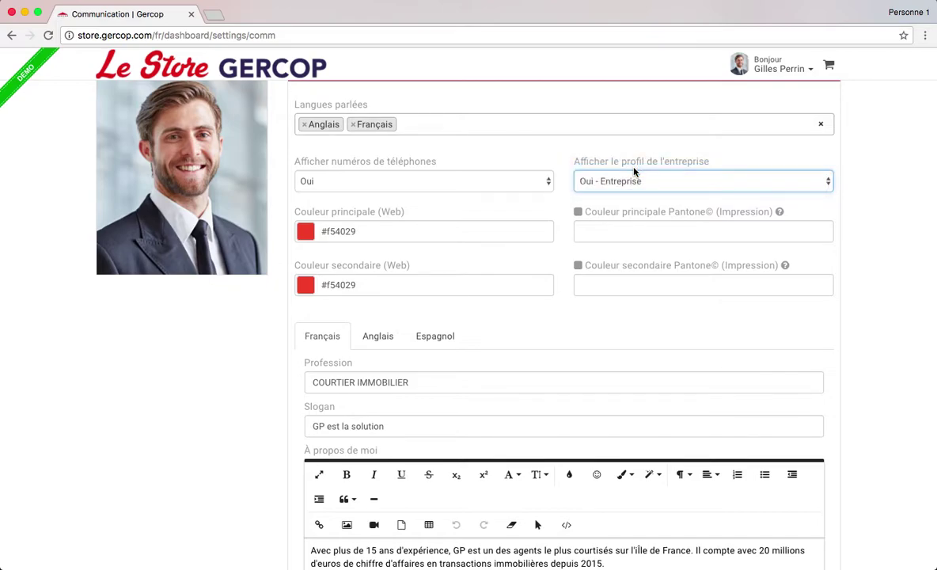
pyautogui.scroll(-10, 634, 171)
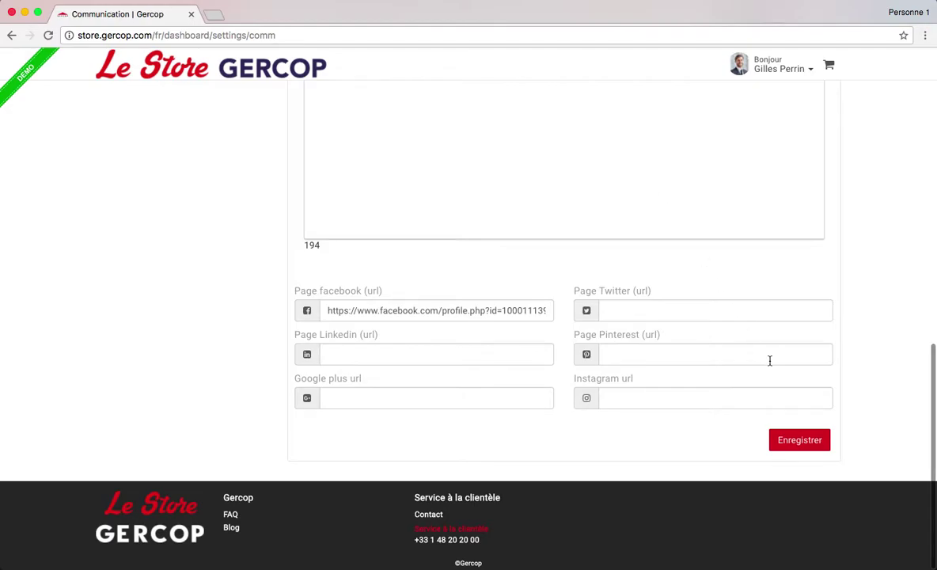
pyautogui.click(789, 442)
pyautogui.click(47, 36)
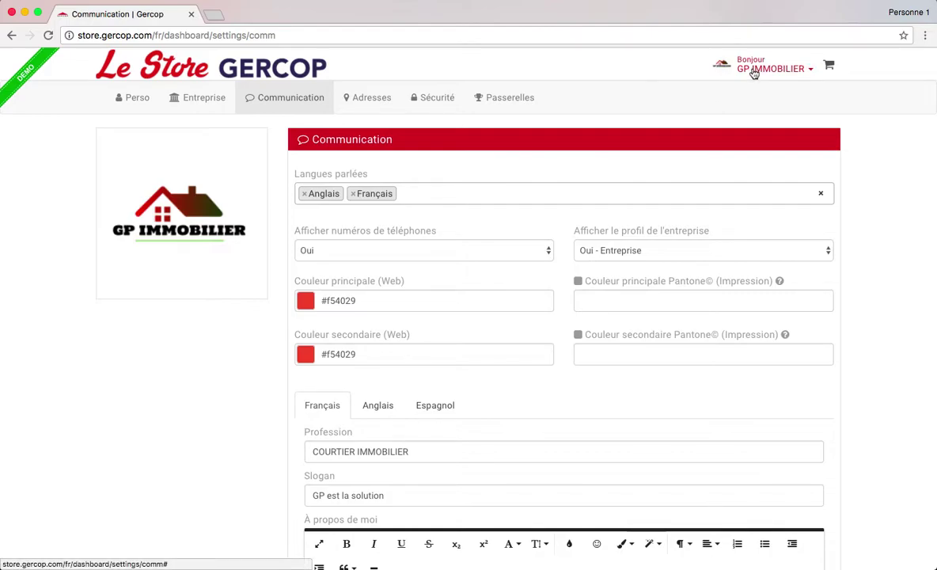
# Set the company profile display to Non - Personel, save the communication settings and reload the page
pyautogui.click(671, 250)
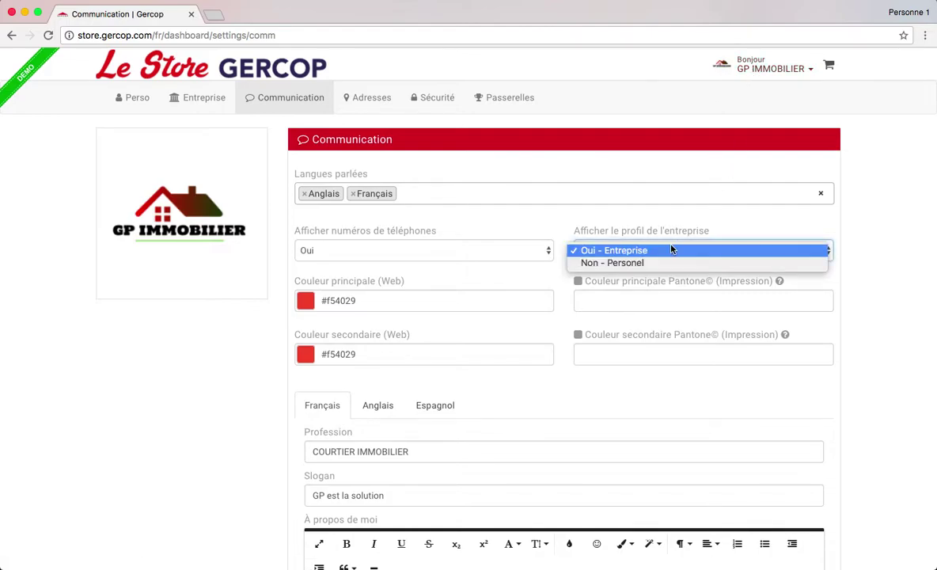
pyautogui.click(631, 262)
pyautogui.scroll(-5, 631, 269)
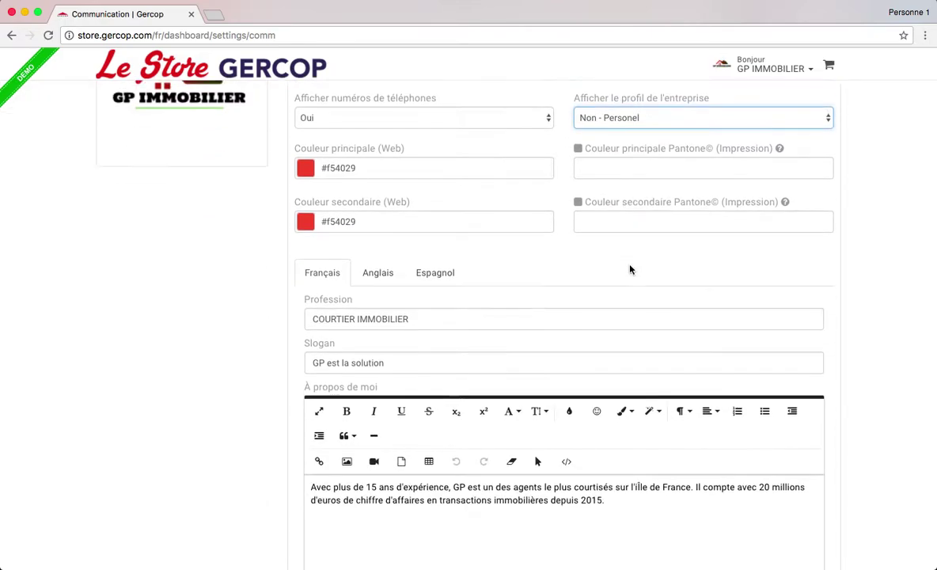
pyautogui.scroll(-5, 630, 273)
pyautogui.click(788, 473)
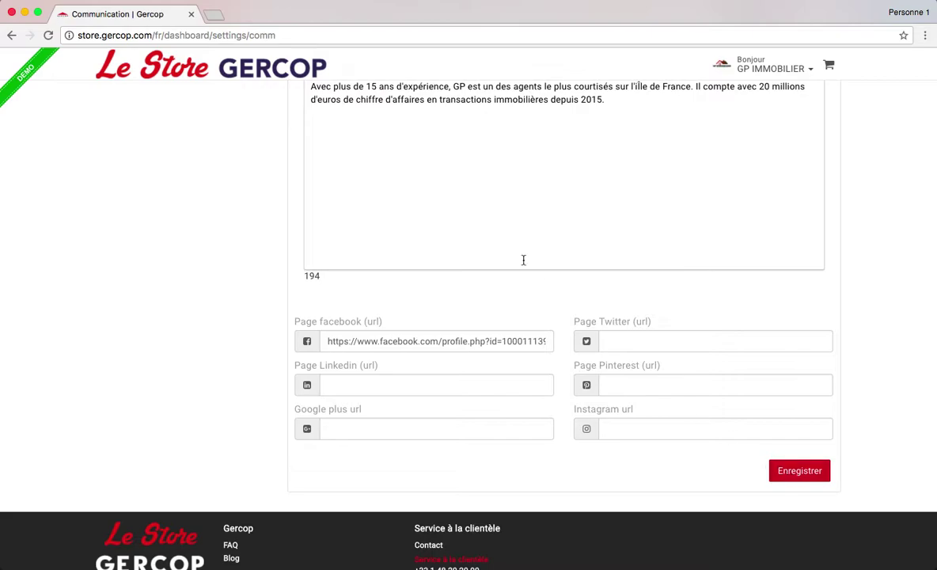
pyautogui.scroll(1, 427, 222)
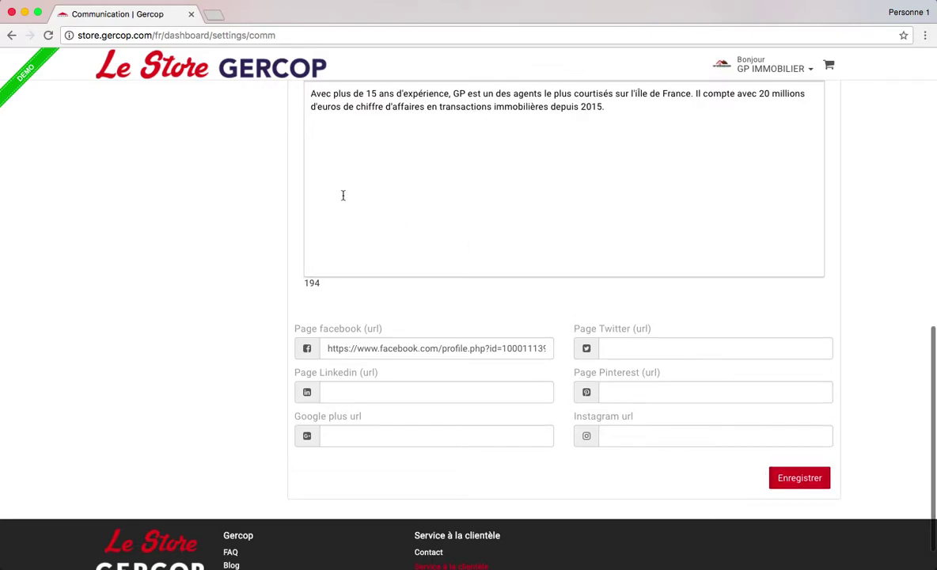
pyautogui.click(49, 36)
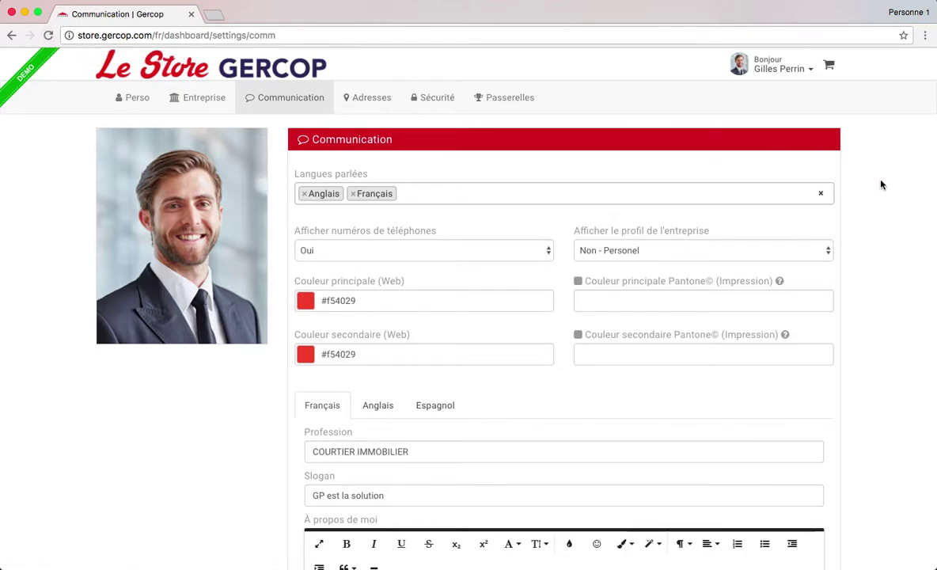
# Show the help explanation for the primary Pantone print colour
pyautogui.scroll(-3, 882, 185)
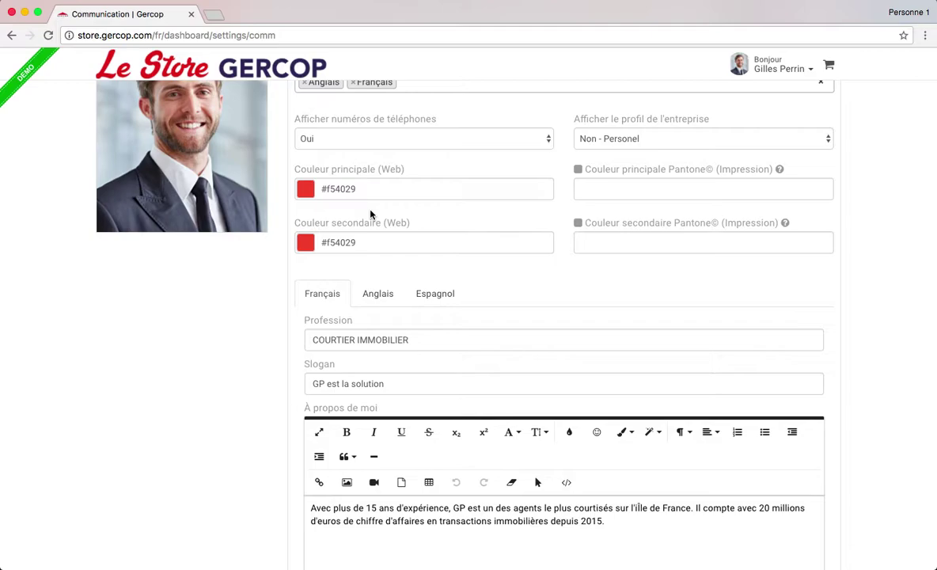
pyautogui.click(660, 188)
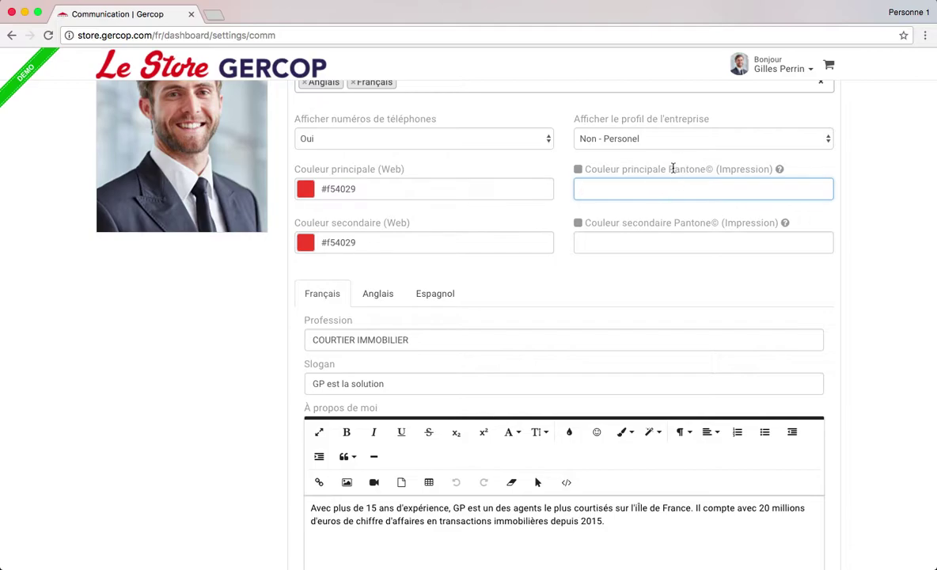
pyautogui.moveTo(669, 169); pyautogui.dragTo(705, 172)
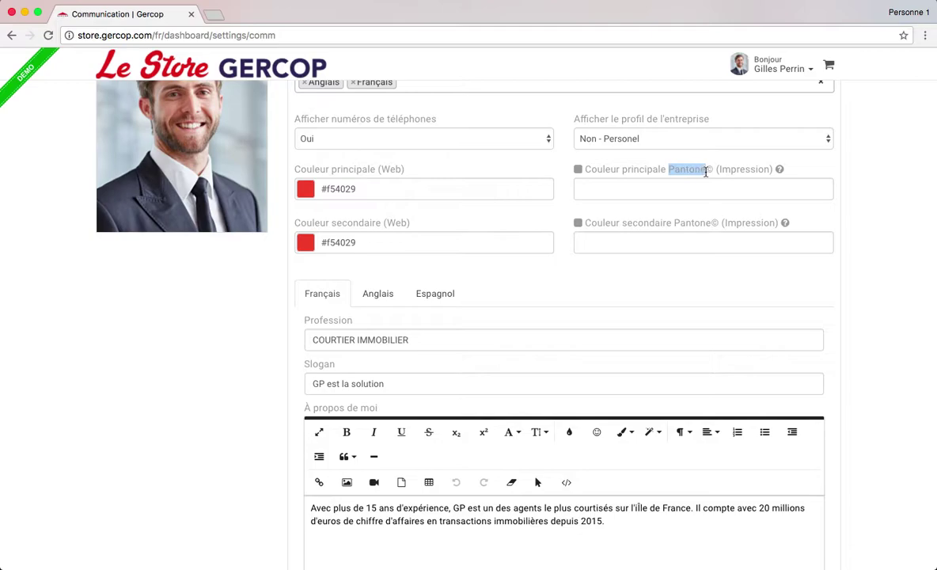
pyautogui.click(762, 188)
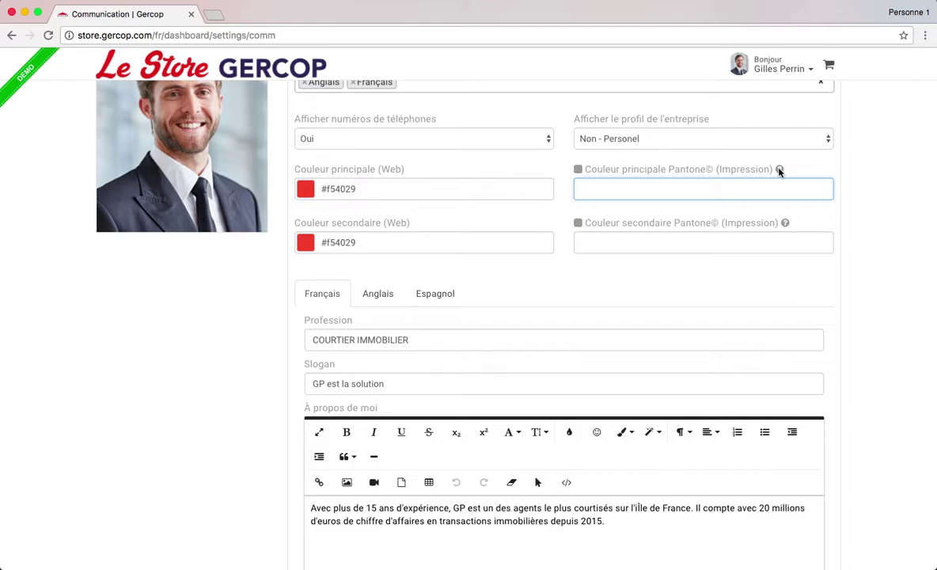
pyautogui.click(779, 170)
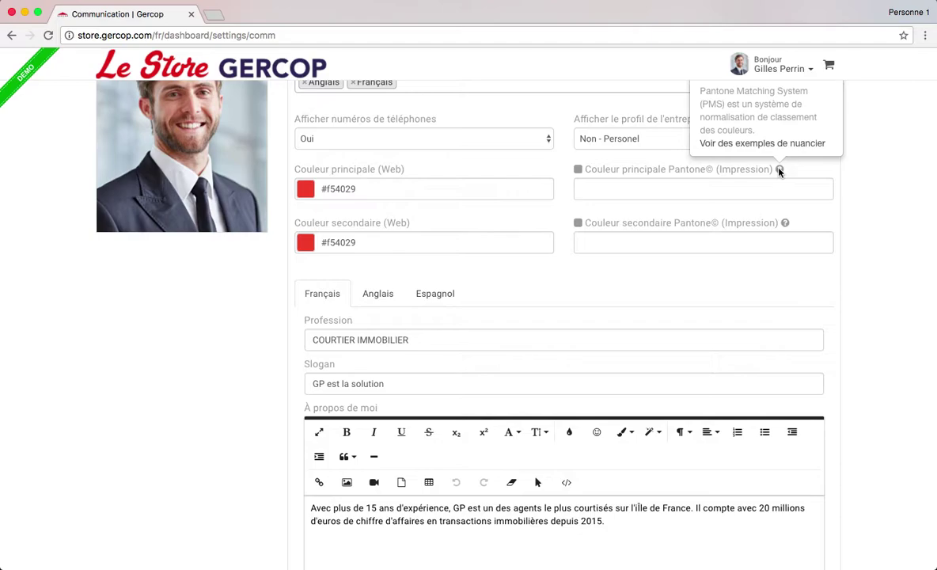
# Review the French profession, slogan, about-me text and social page URLs, and save the communication settings
pyautogui.scroll(-3, 508, 287)
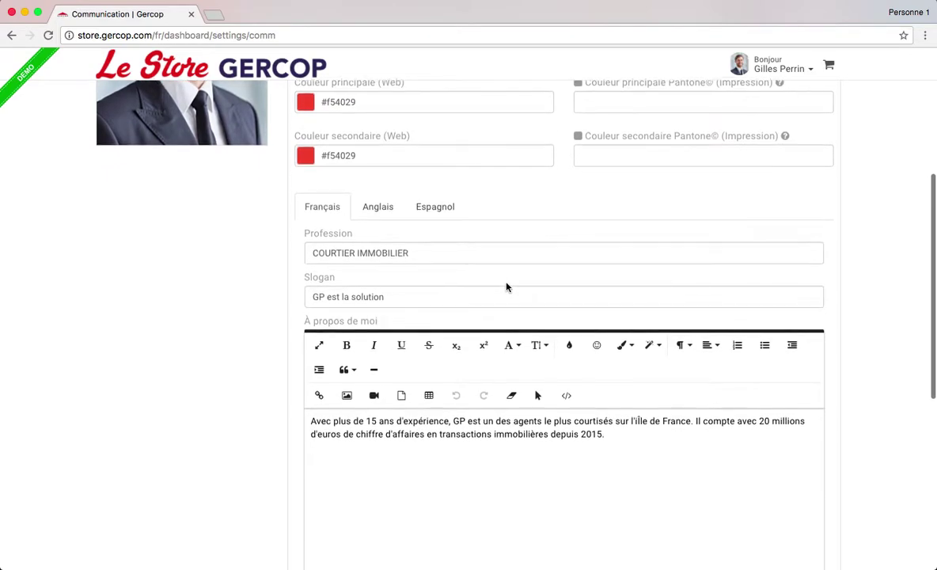
pyautogui.scroll(-1, 508, 287)
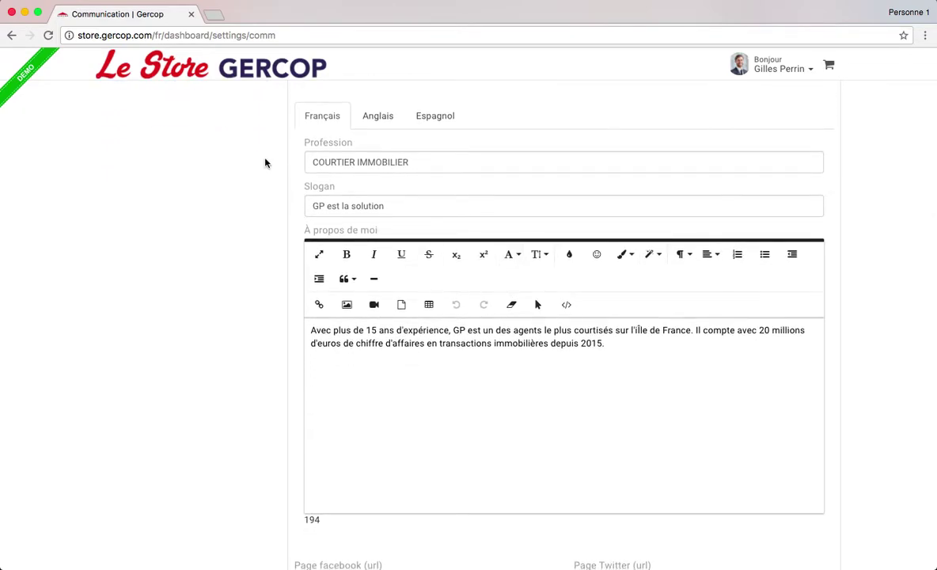
pyautogui.scroll(1, 265, 165)
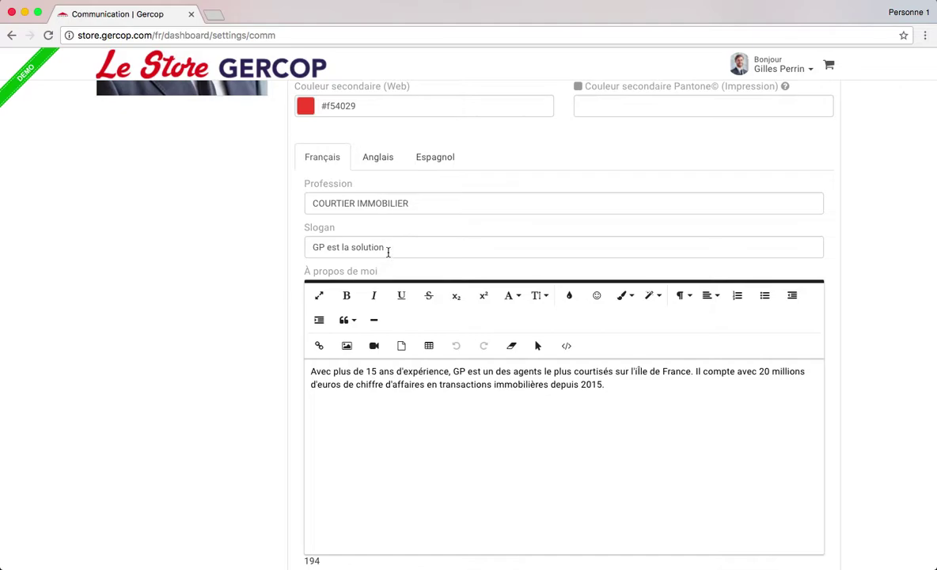
pyautogui.scroll(-1, 387, 250)
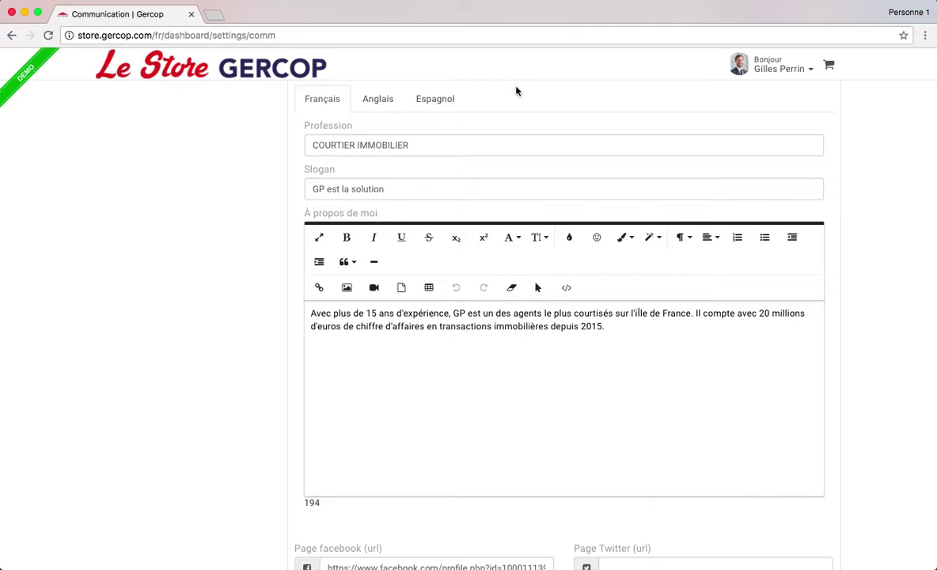
pyautogui.scroll(2, 516, 90)
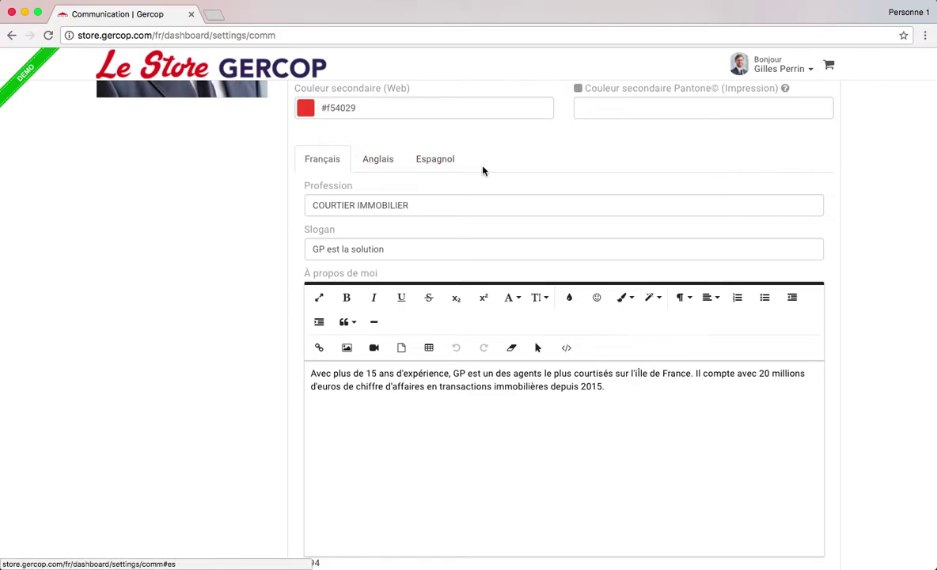
pyautogui.scroll(-3, 483, 168)
pyautogui.scroll(-5, 483, 170)
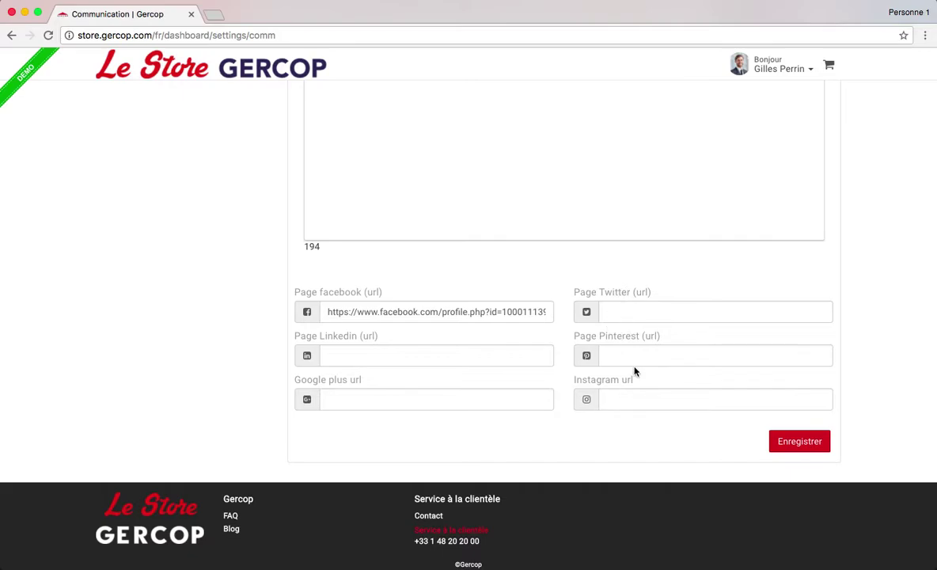
pyautogui.click(803, 447)
# In the Adresses settings, make the delivery address the same as the billing address, keep France as the country, and save
pyautogui.scroll(10, 212, 169)
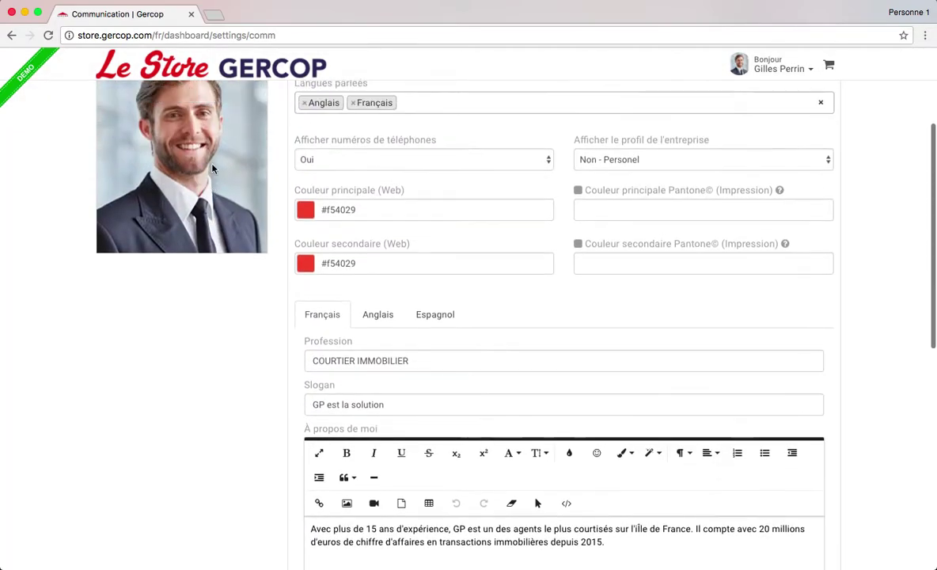
pyautogui.scroll(2, 212, 169)
pyautogui.click(360, 101)
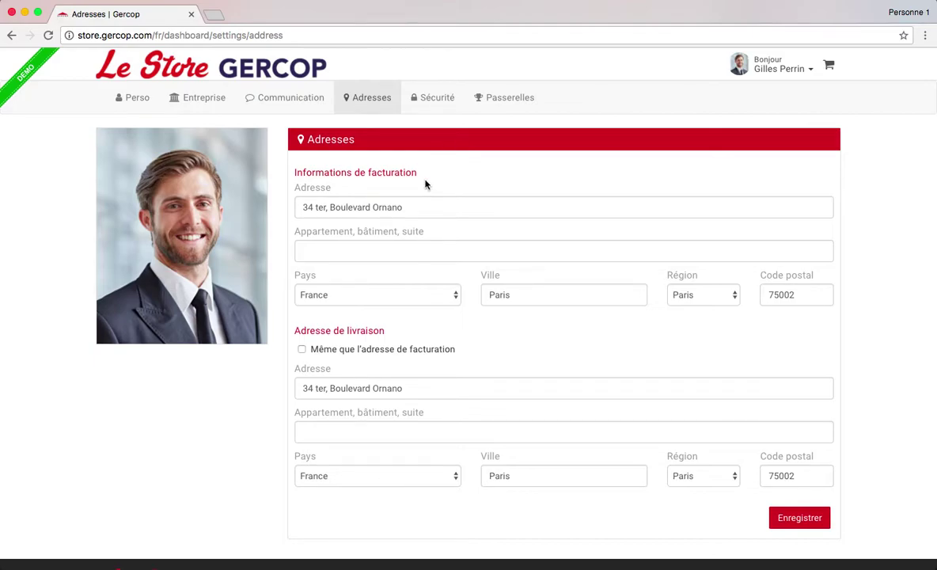
pyautogui.scroll(-2, 426, 184)
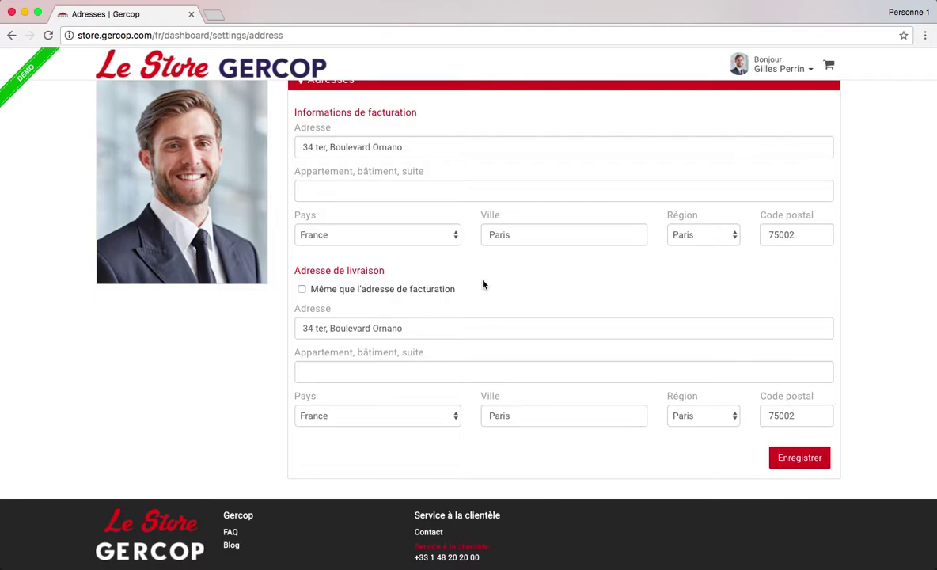
pyautogui.click(301, 291)
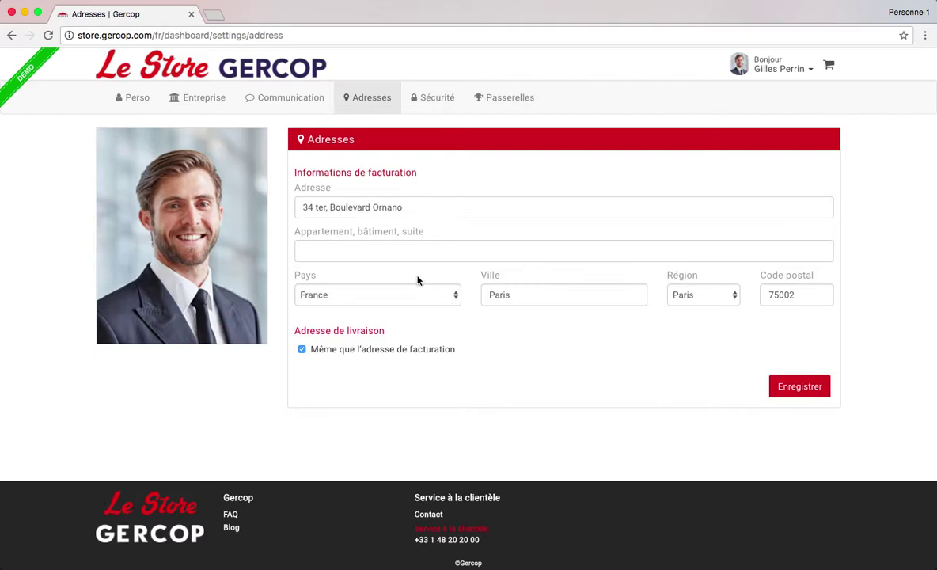
pyautogui.click(429, 297)
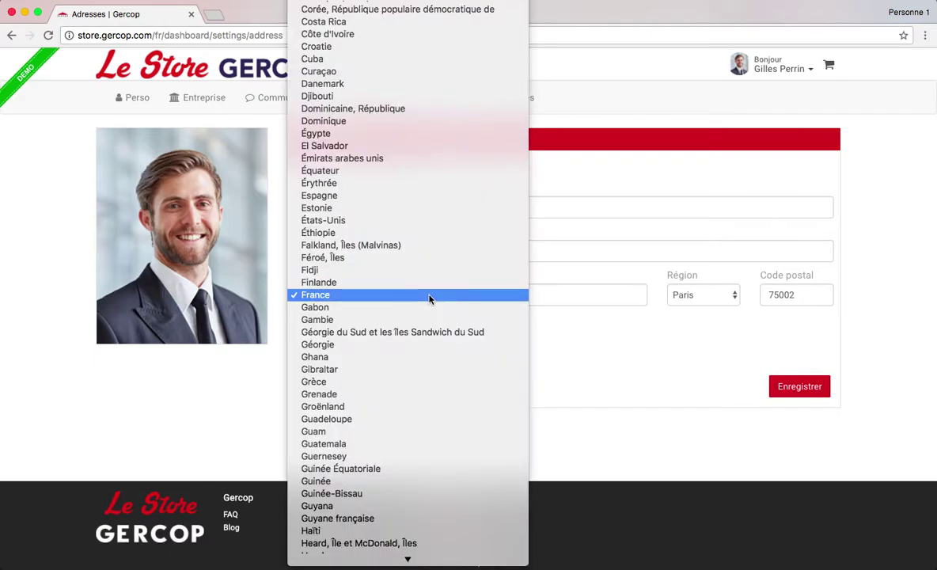
pyautogui.click(429, 298)
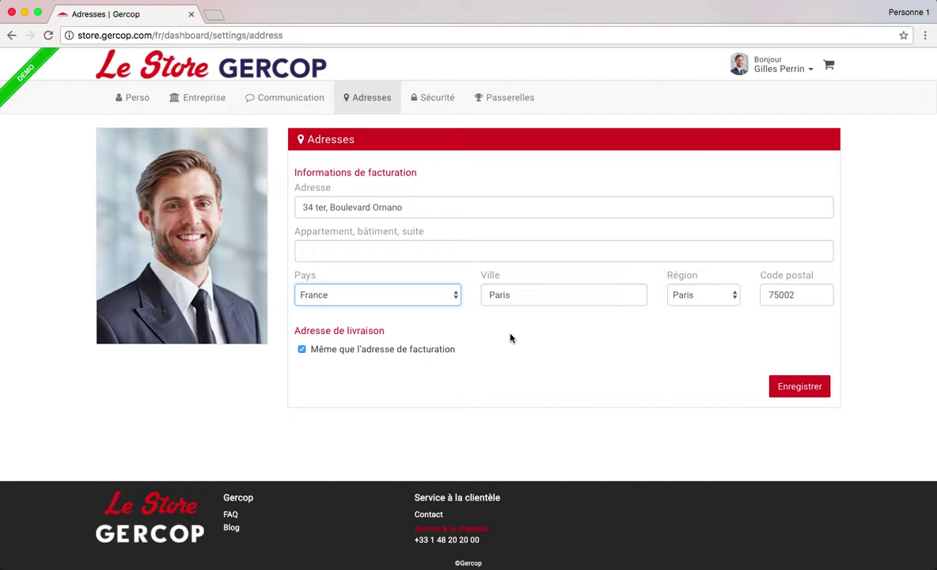
pyautogui.click(786, 389)
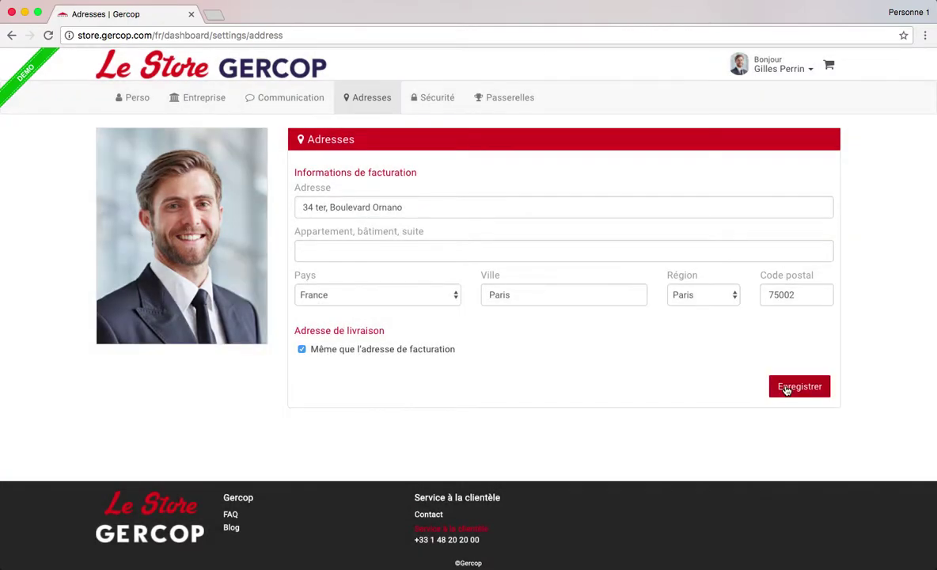
# View the Sécurité password settings, and open the Passerelles settings
pyautogui.click(437, 102)
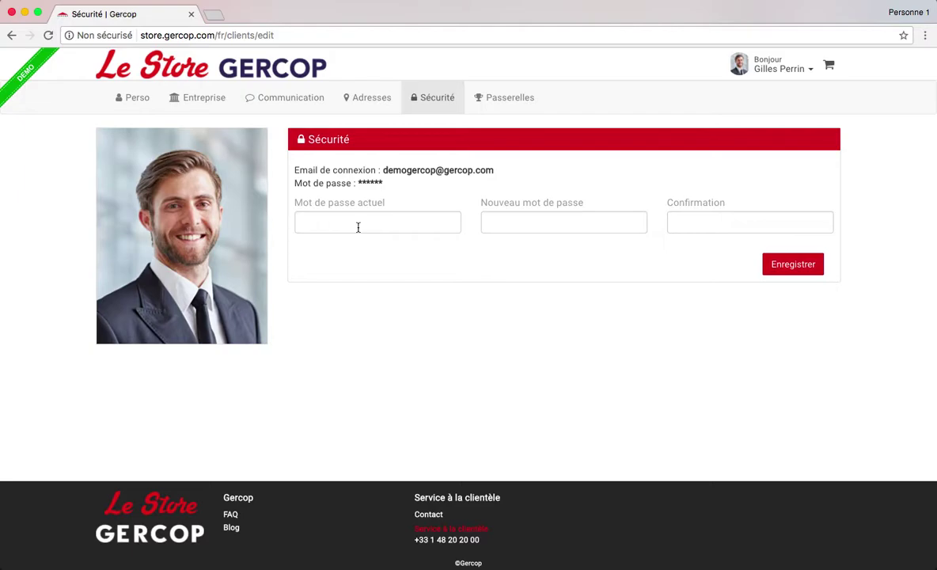
pyautogui.click(507, 101)
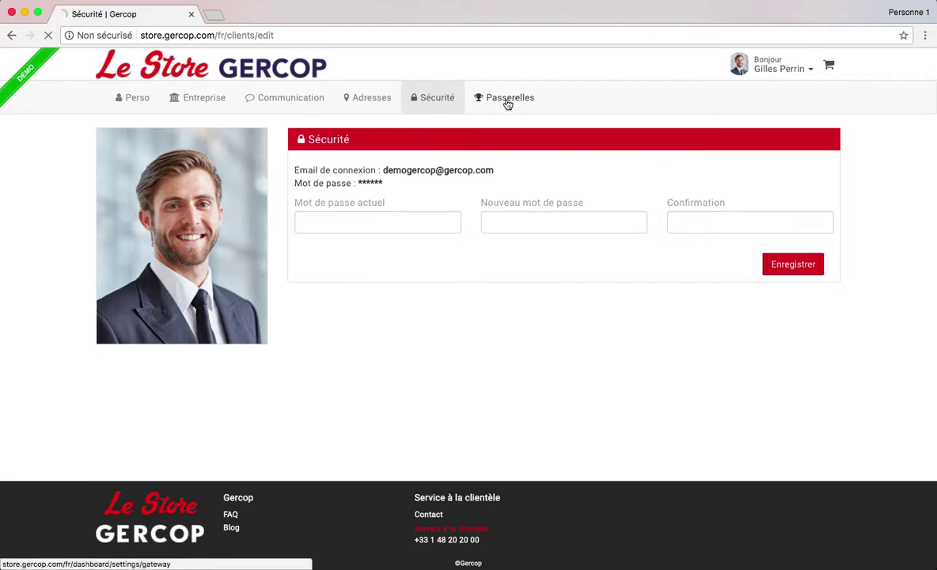